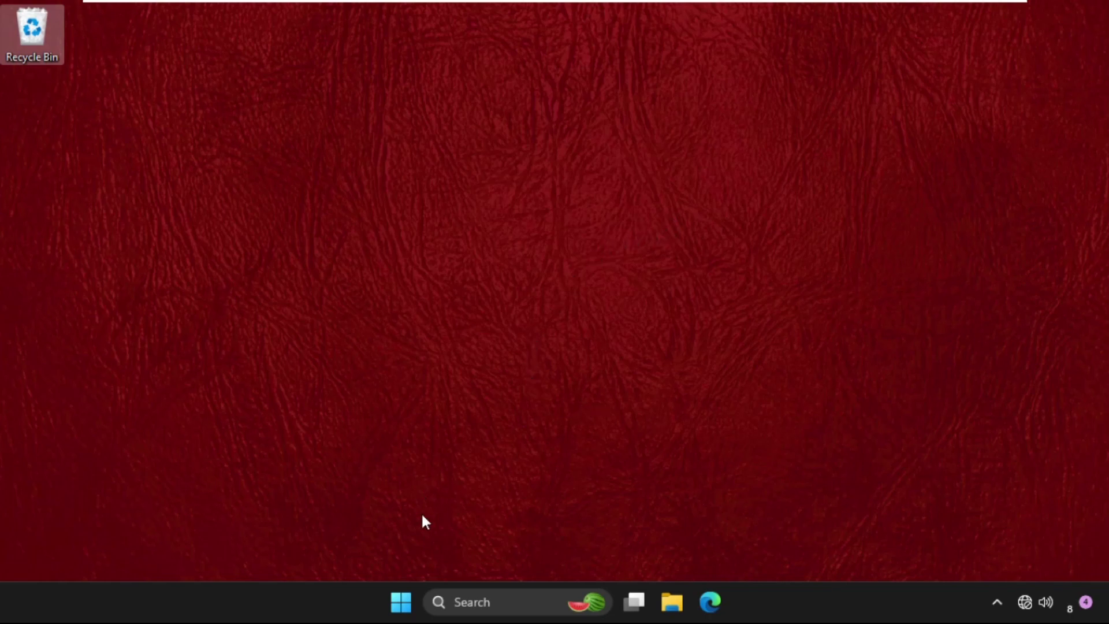
Step: Launch Device Manager from the quick-access system menu, then close it again
right_click(405, 605)
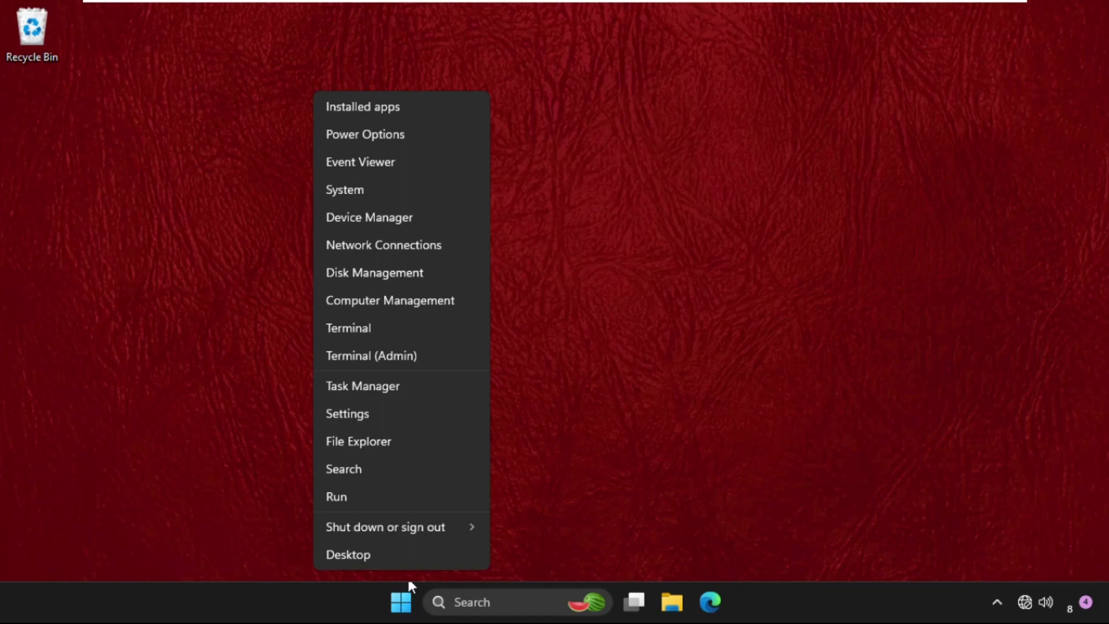
left_click(375, 222)
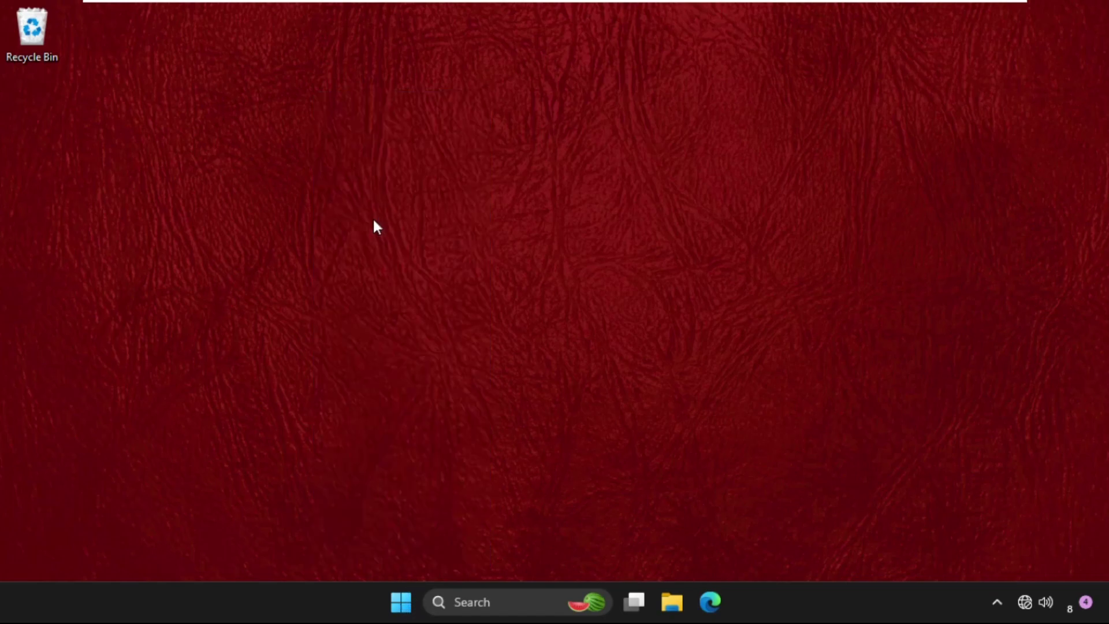
left_click_drag(244, 56, 408, 68)
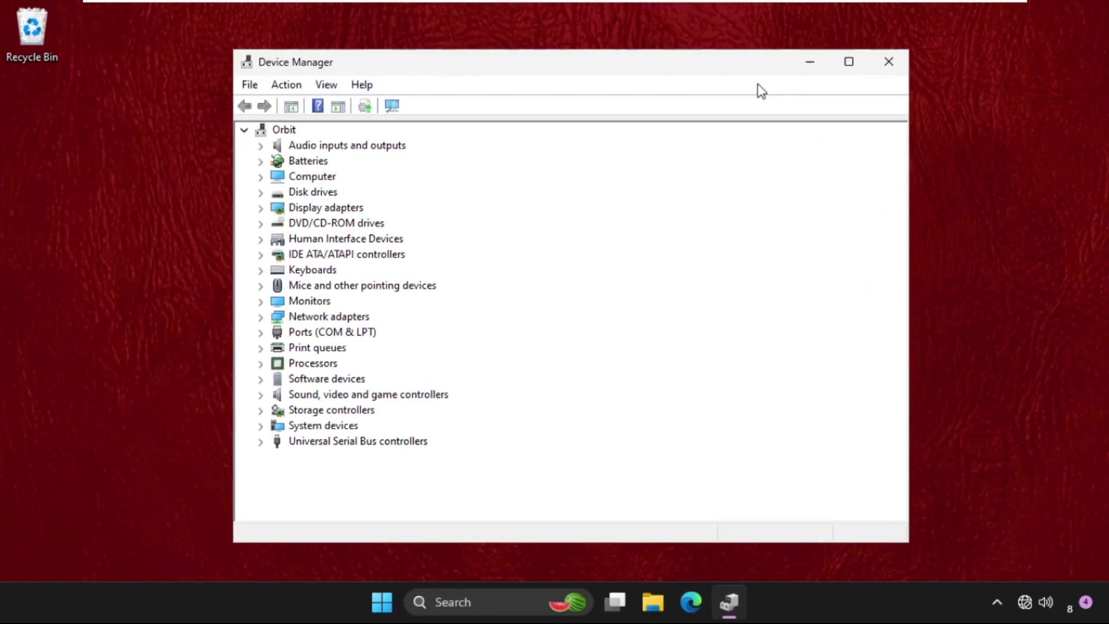
left_click(888, 63)
Step: Reopen Device Manager by name from Windows Search and position its window
left_click(495, 601)
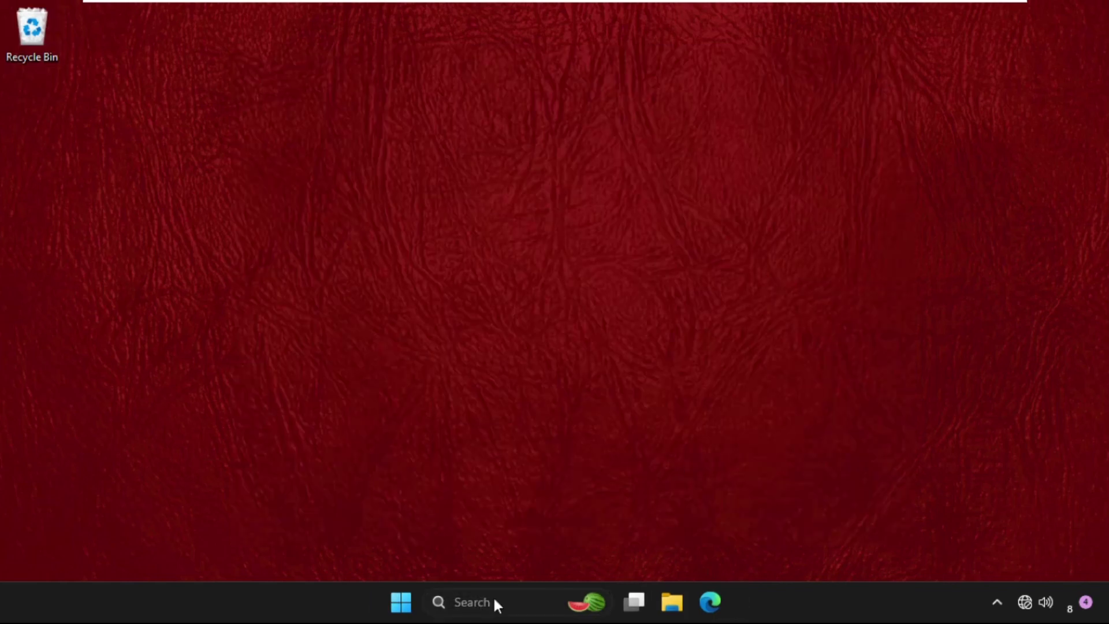
type("dev")
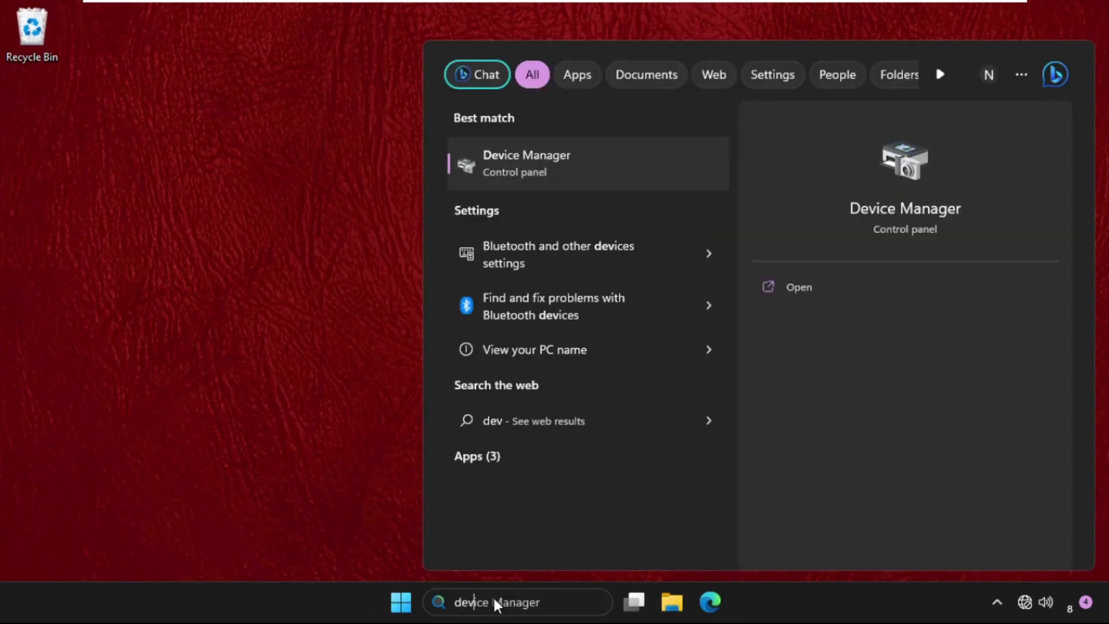
left_click(540, 158)
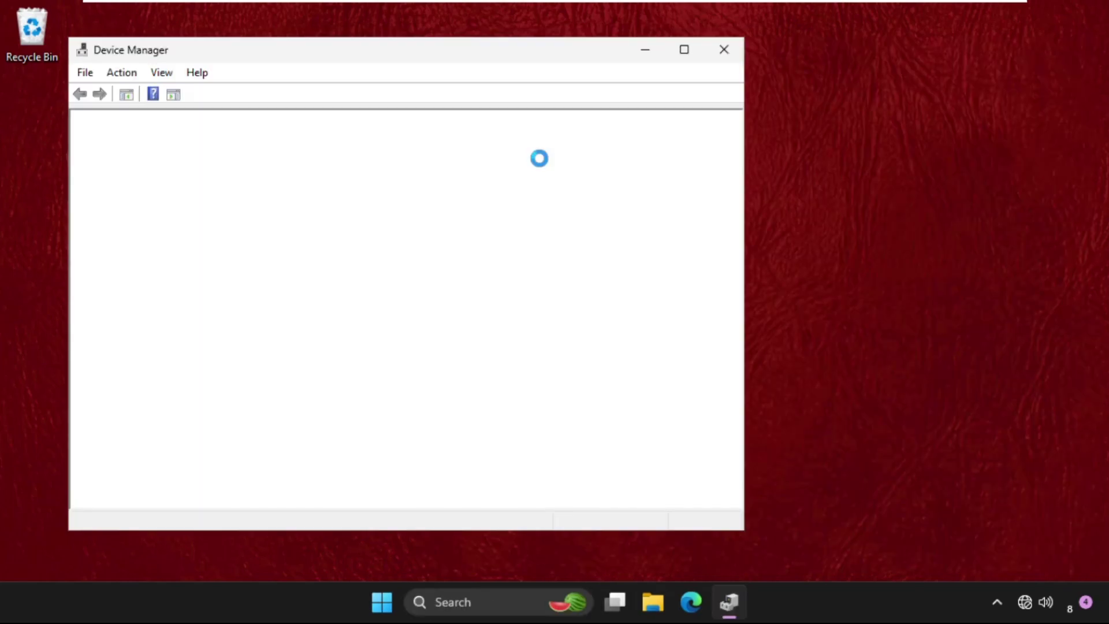
left_click_drag(195, 52, 352, 66)
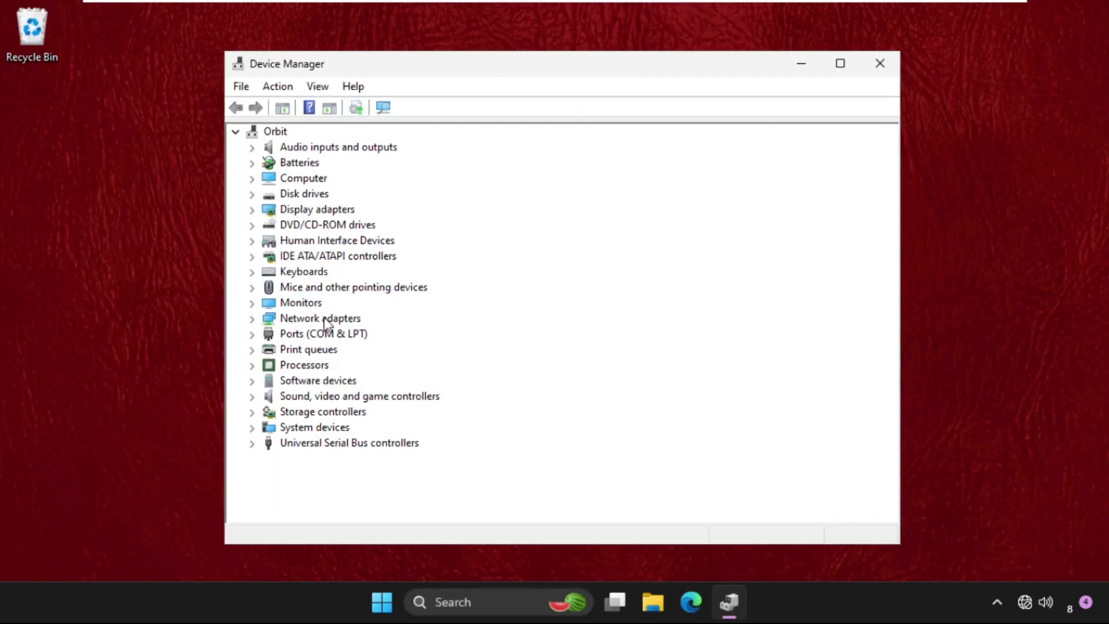
Step: Bring up the properties of the Standard PS/2 Keyboard under Keyboards
left_click(252, 271)
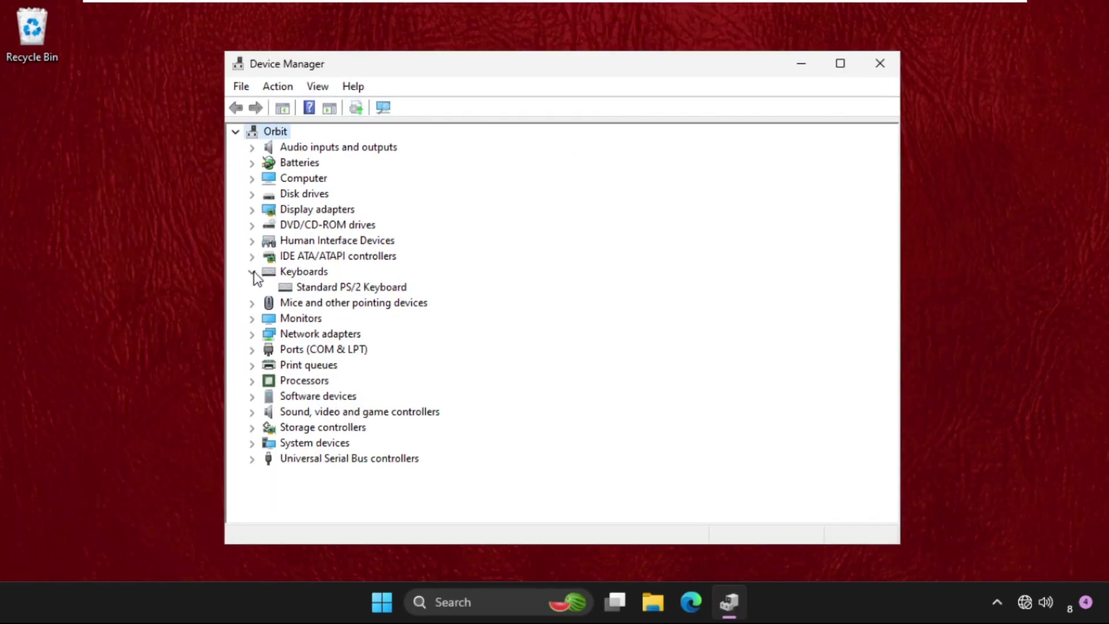
right_click(394, 291)
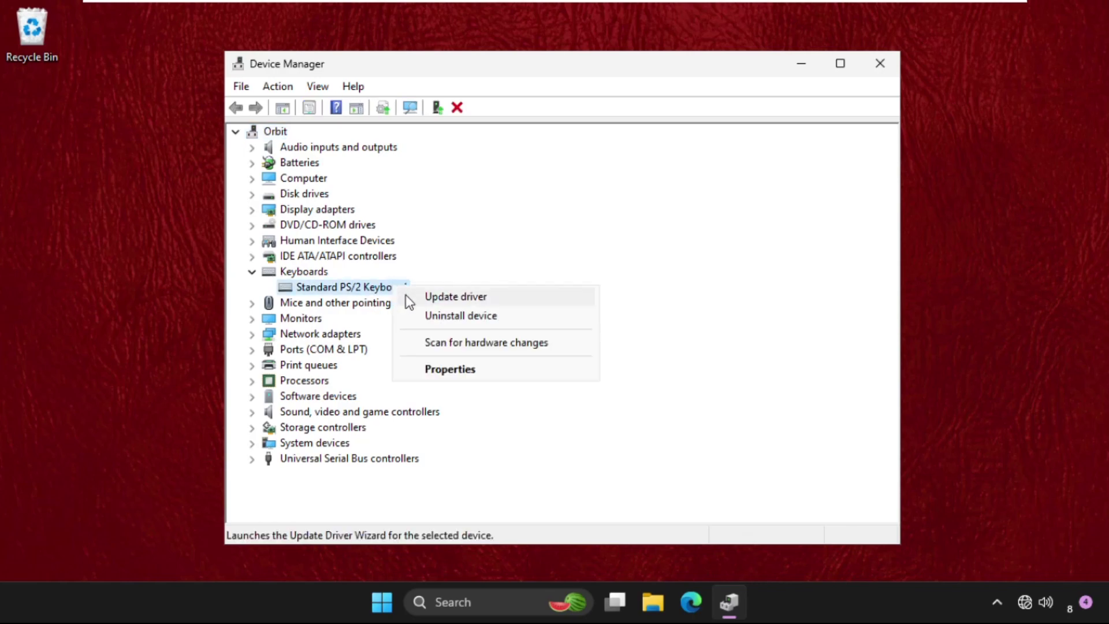
left_click(437, 370)
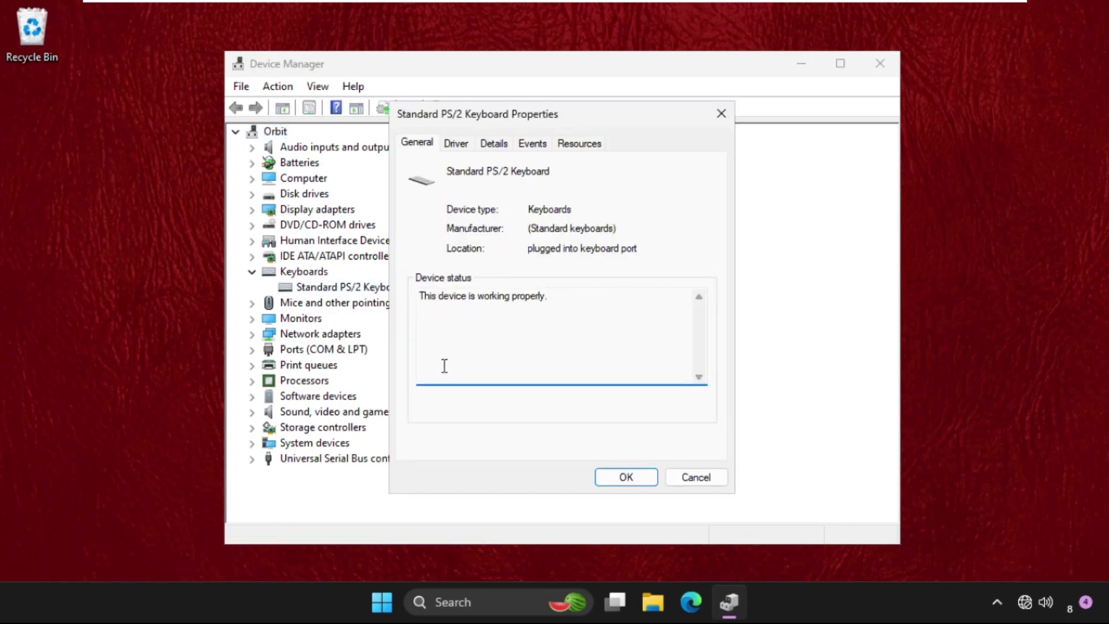
Step: Review the keyboard's Driver details and launch the Update Driver wizard
left_click(454, 146)
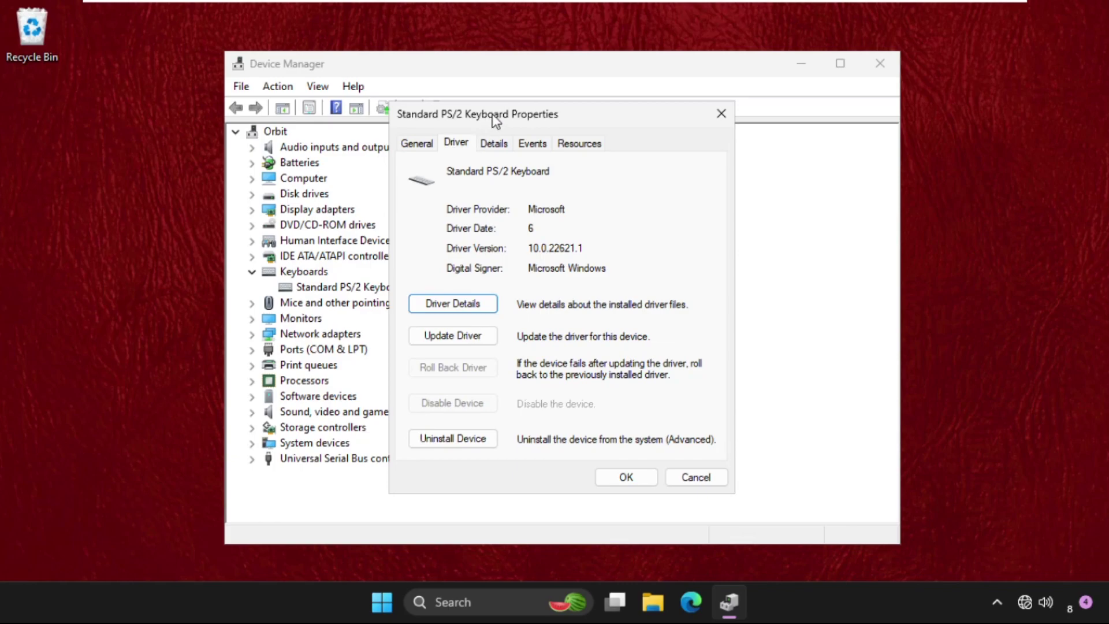
left_click_drag(495, 117, 678, 76)
left_click(643, 299)
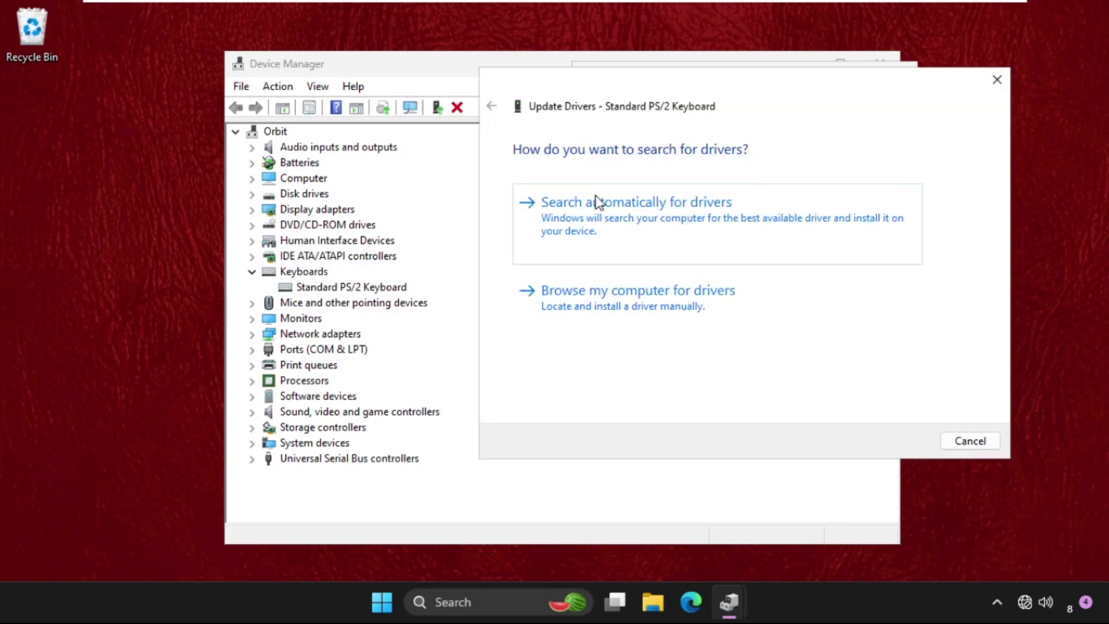
Step: Search automatically for drivers, confirm the keyboard driver is up to date, and close Device Manager
left_click(637, 243)
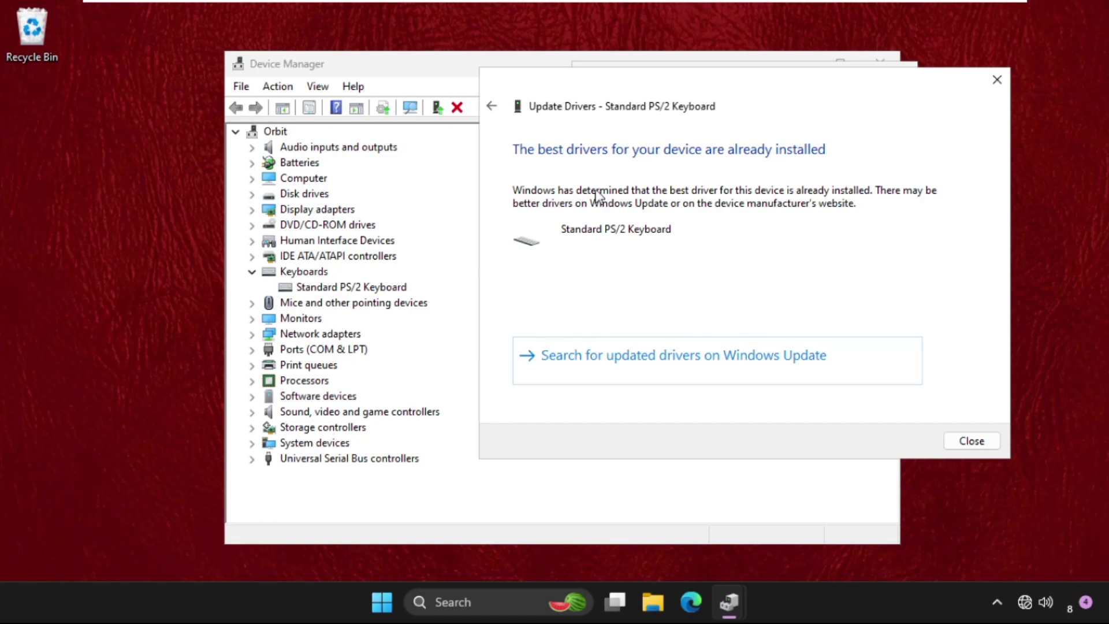
left_click(979, 438)
left_click(904, 73)
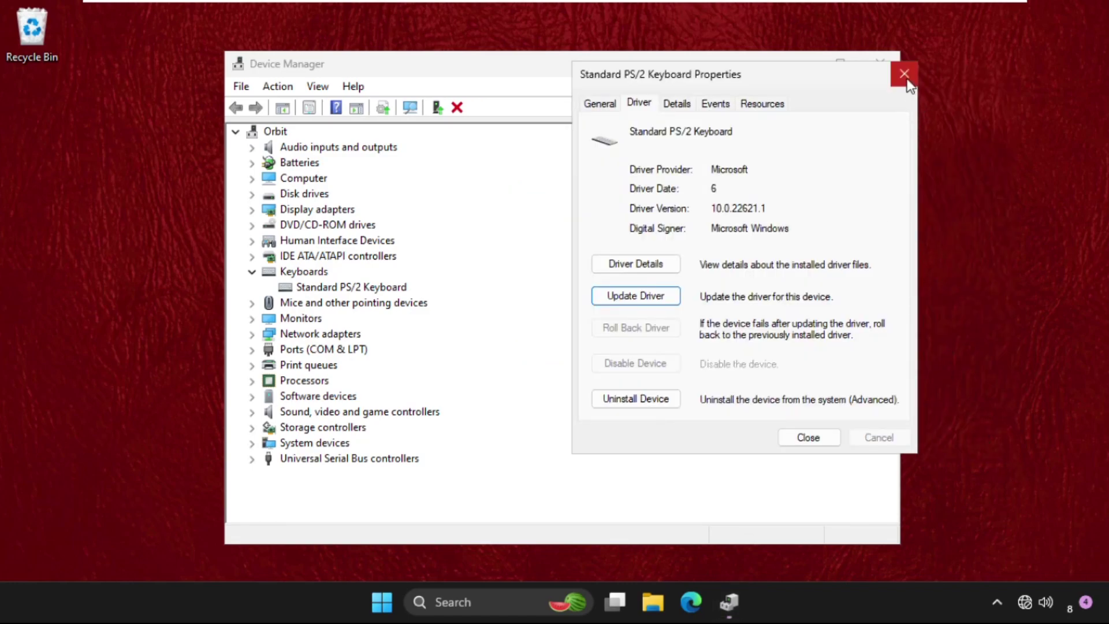
left_click(881, 63)
Step: Launch Services from Windows Search and bring up the Windows Update service's actions
left_click(498, 605)
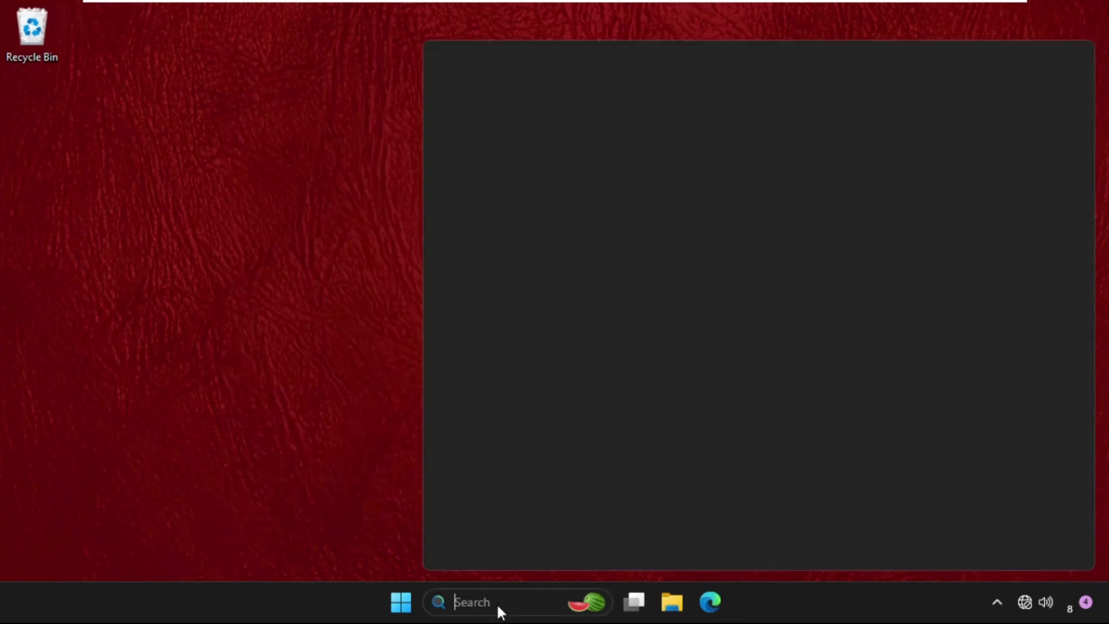
type("se")
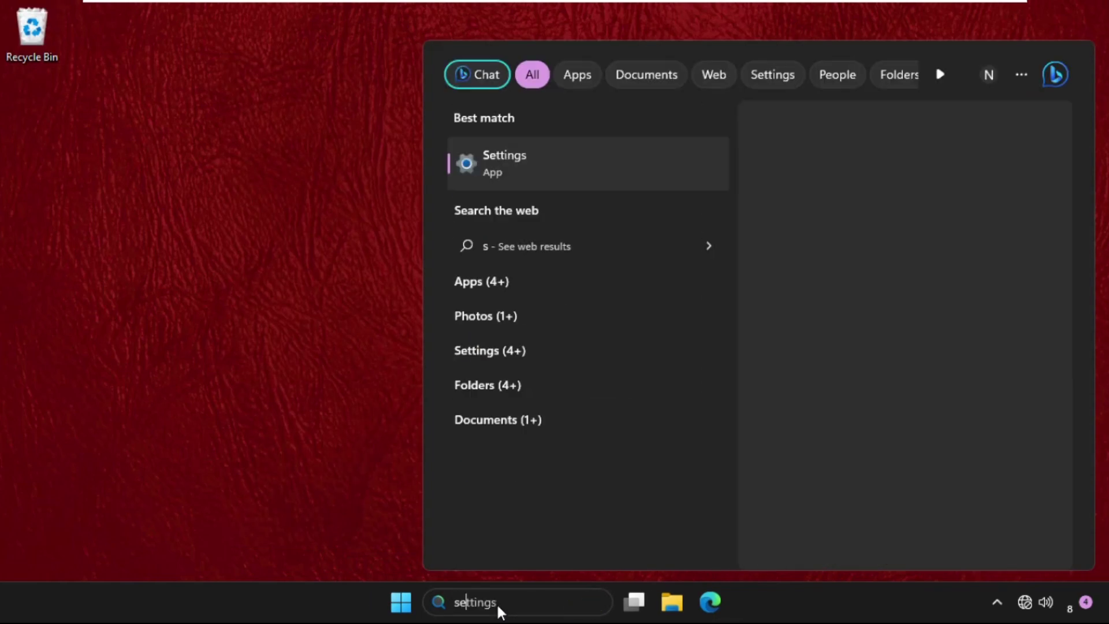
type("rvic")
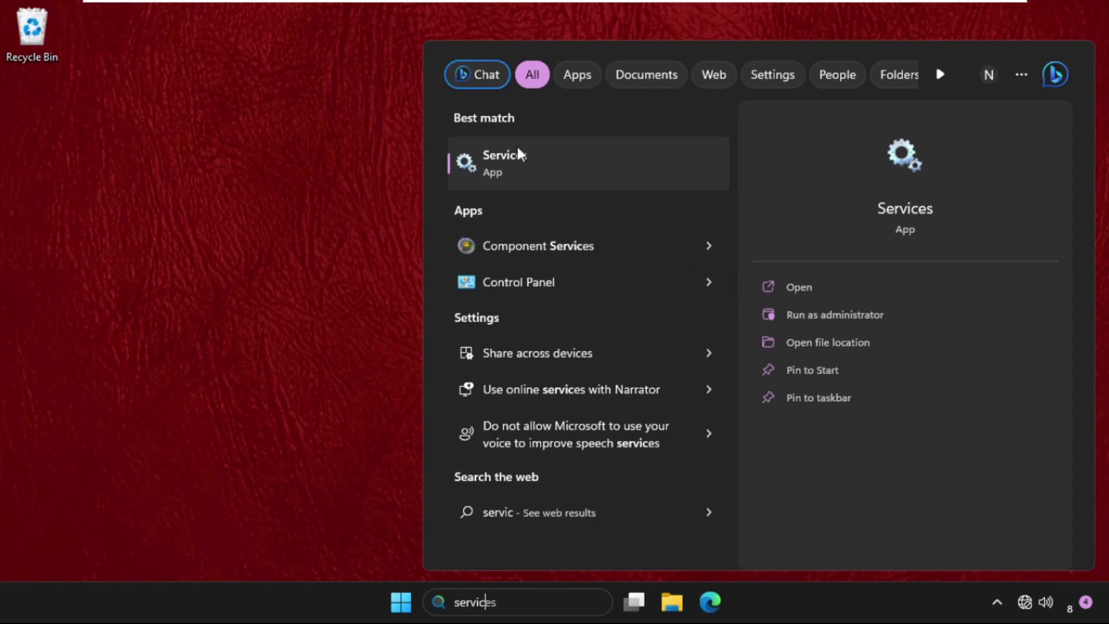
left_click(517, 144)
left_click(518, 295)
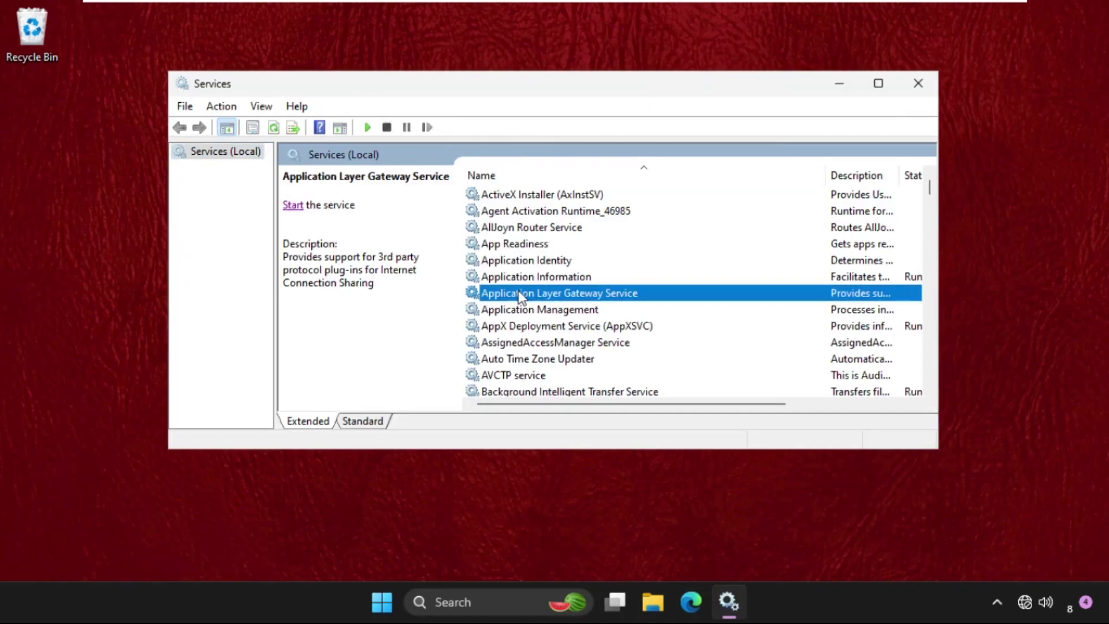
key("w")
scroll(521, 299, "down", 3)
scroll(521, 298, "down", 1)
scroll(523, 299, "down", 4)
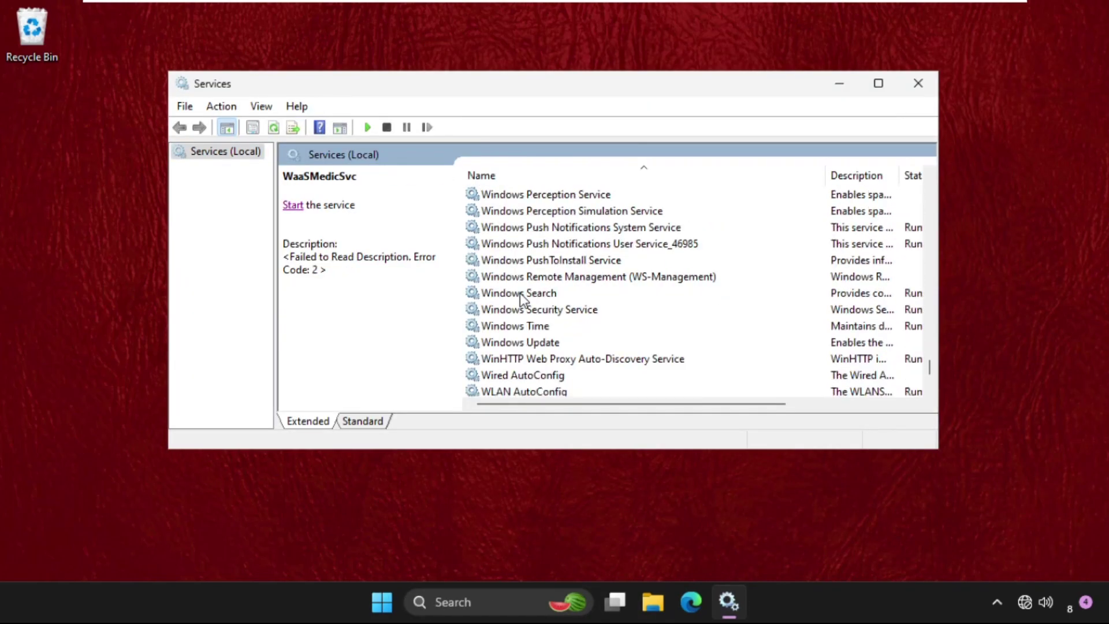
left_click(533, 343)
right_click(533, 343)
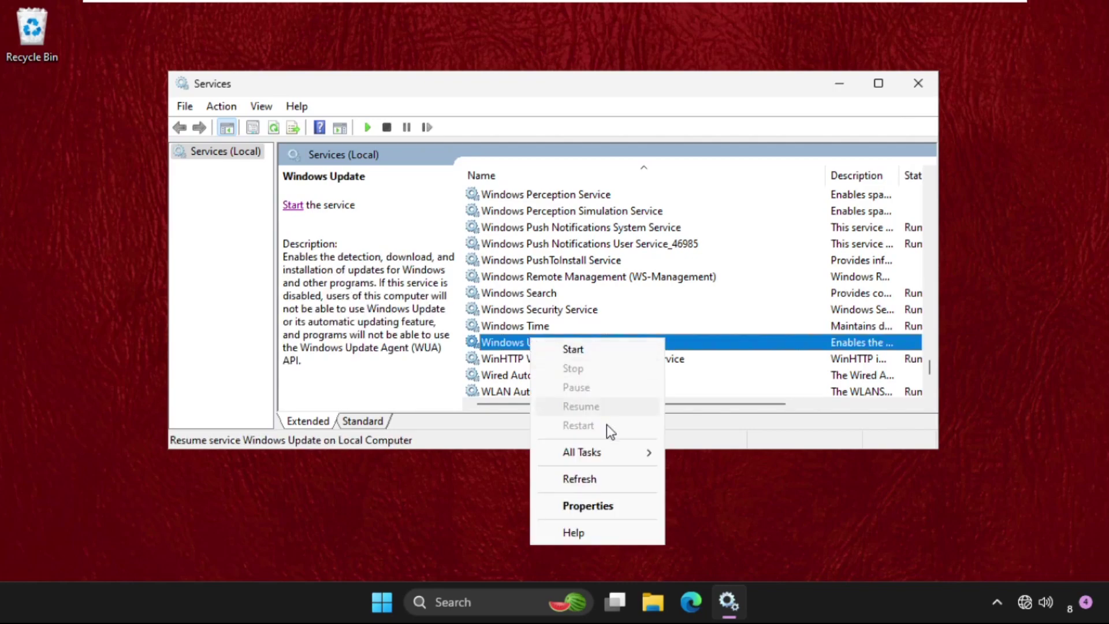
Step: Set Windows Update's startup type to Automatic in its properties and apply it
left_click(601, 503)
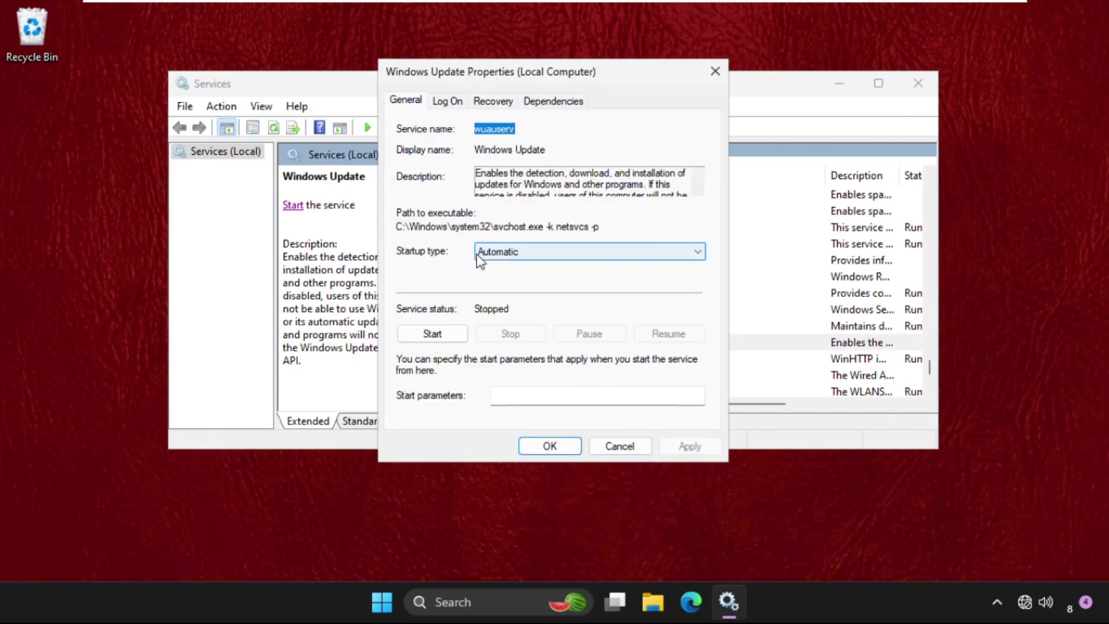
left_click(555, 257)
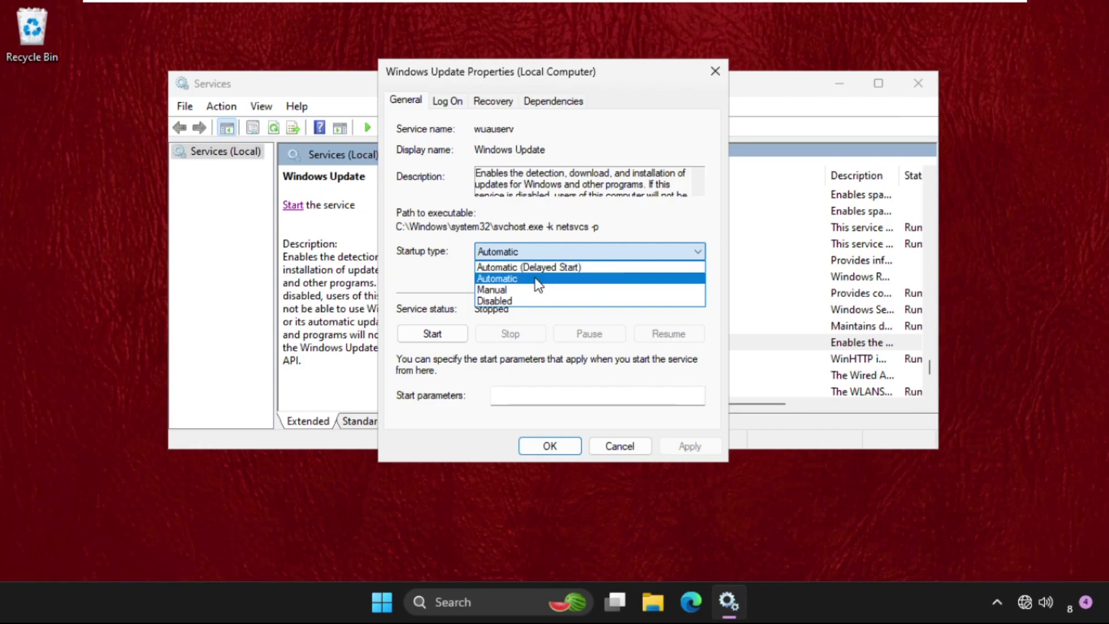
left_click(535, 281)
left_click(690, 447)
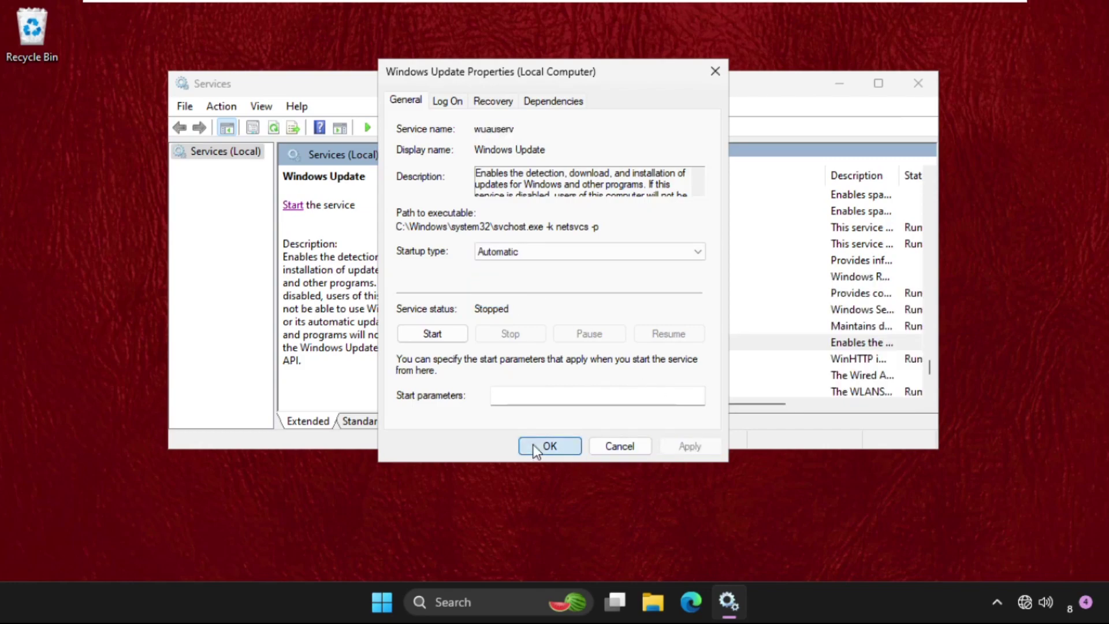
left_click(533, 447)
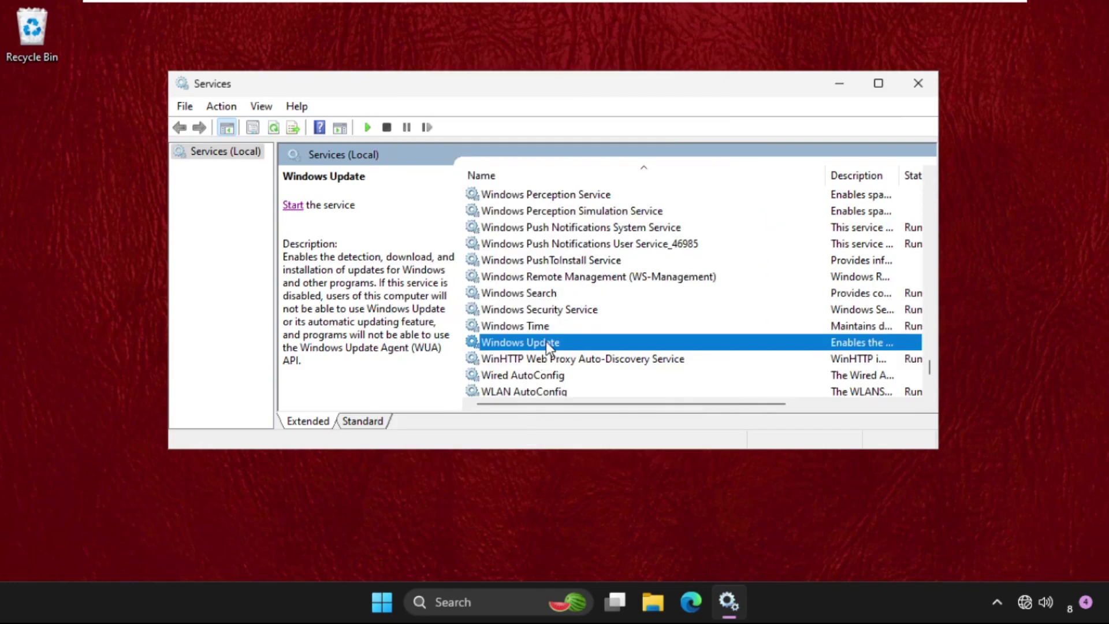
Step: Start and then restart the Windows Update service, and close Services
left_click(295, 206)
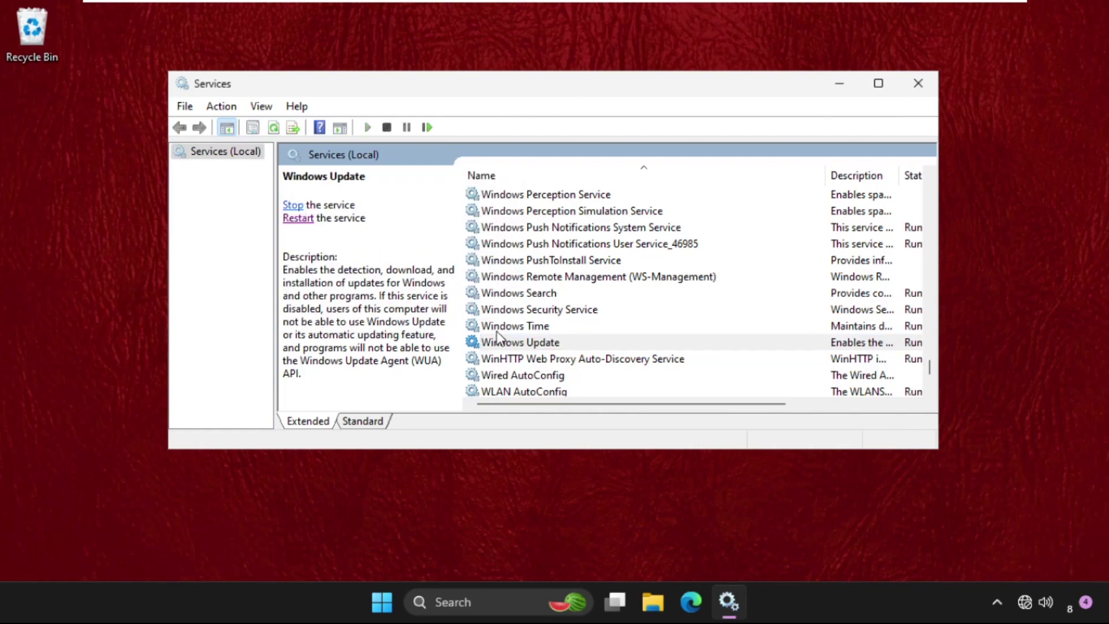
left_click(301, 219)
left_click(919, 84)
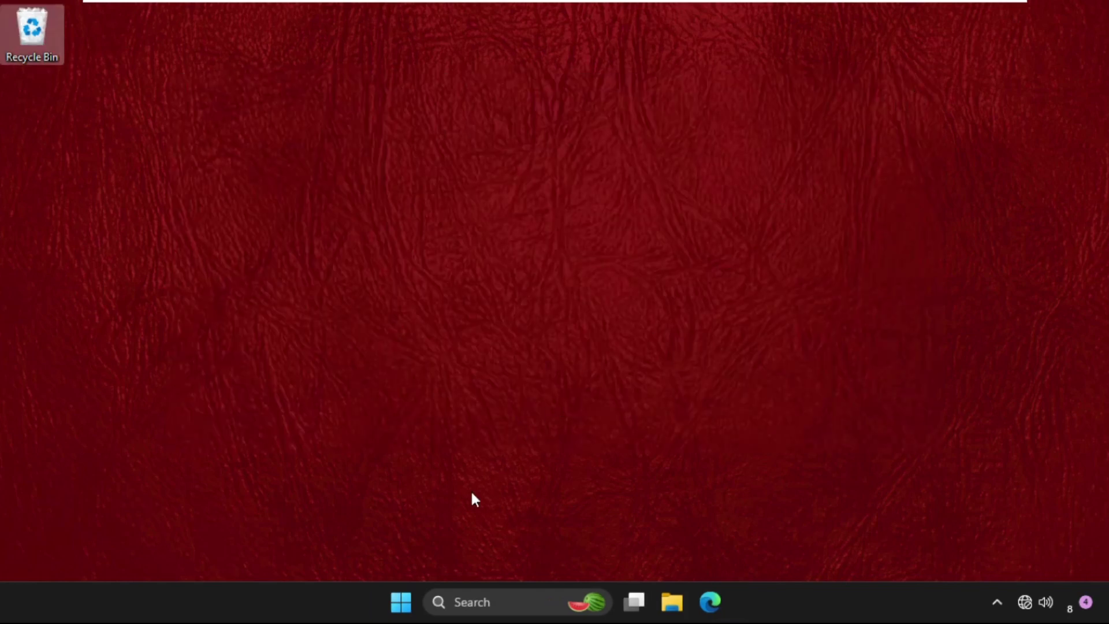
Step: Bring up the Start menu's power options to restart the PC
left_click(402, 604)
left_click(770, 542)
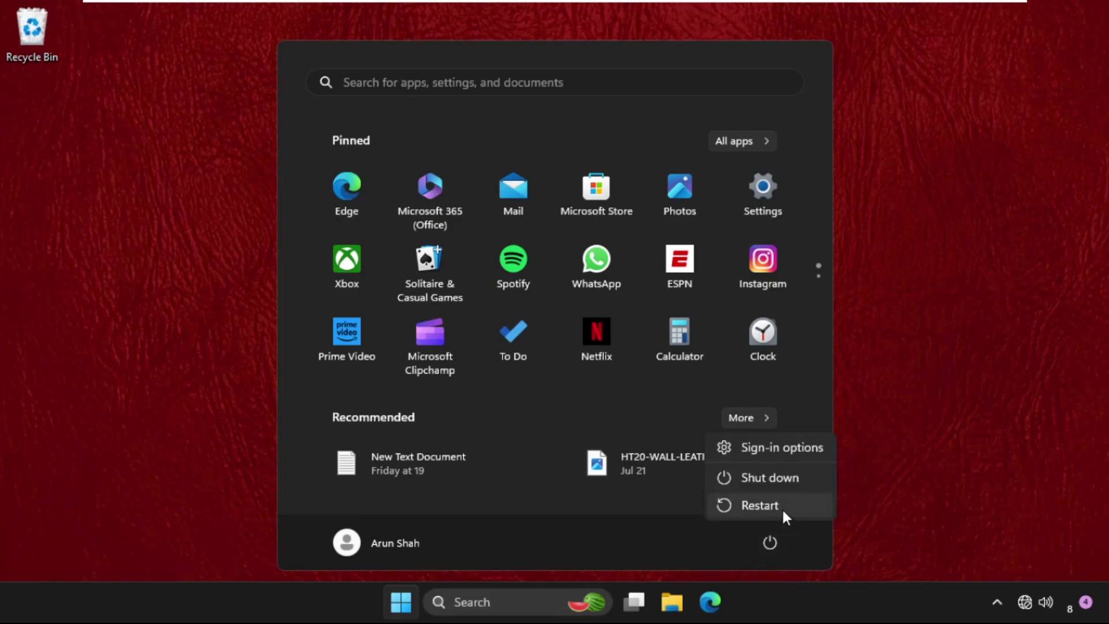